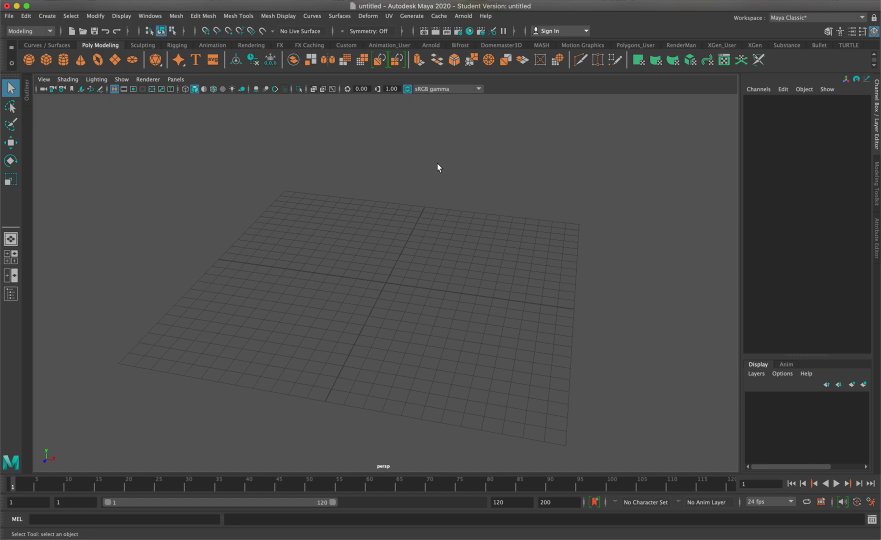
- Maximize the front view, then pan and zoom out so the ground line sits near the bottom
key(space)
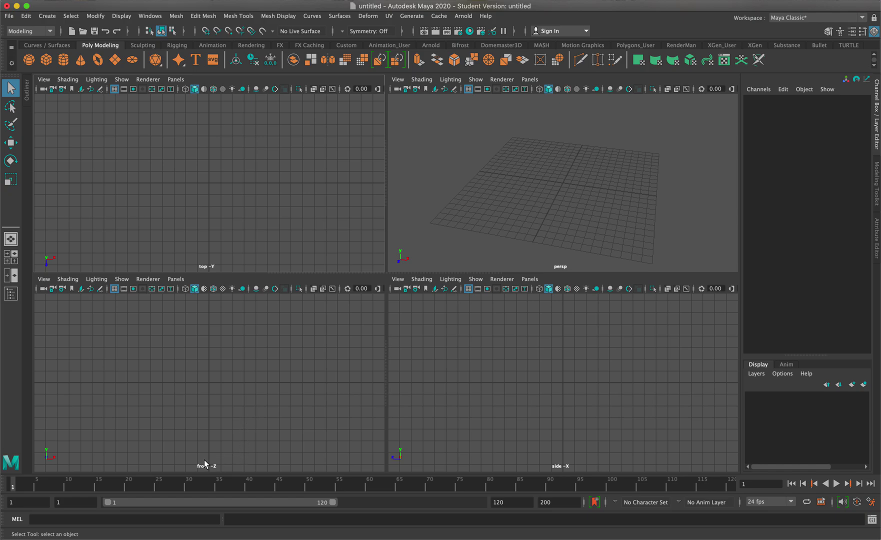
key(space)
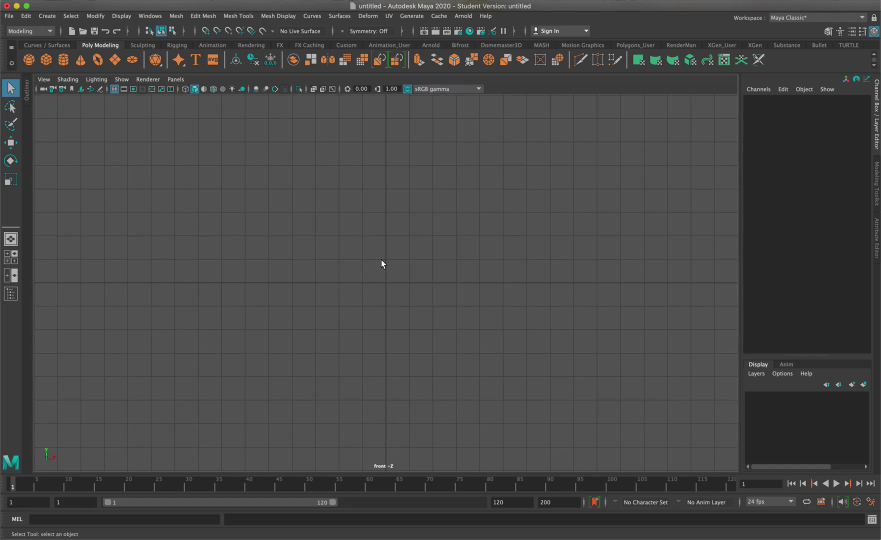
alt+middle_drag(415, 254, 406, 392)
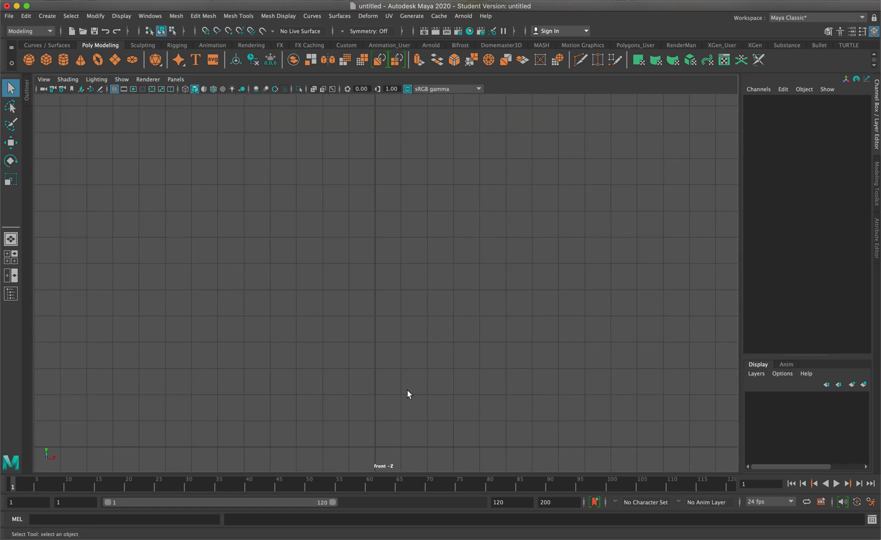
scroll(407, 392, down, 1)
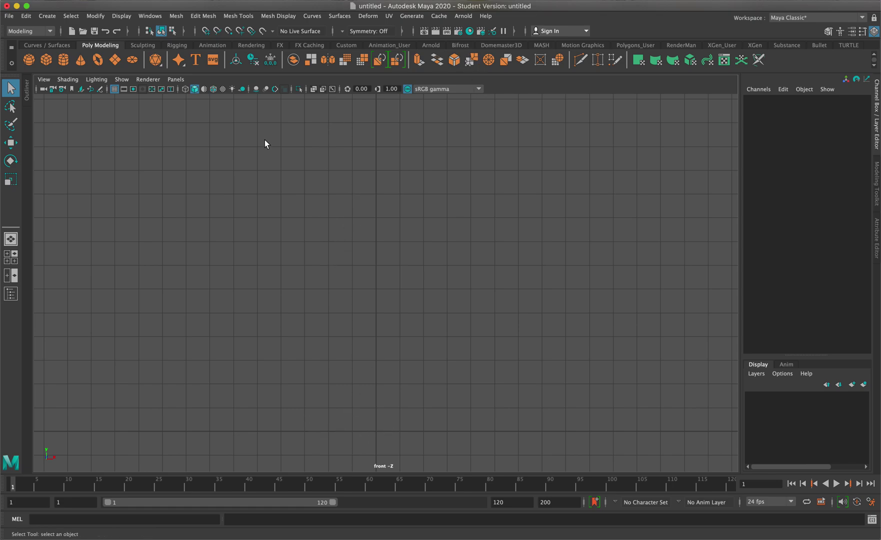
click(51, 18)
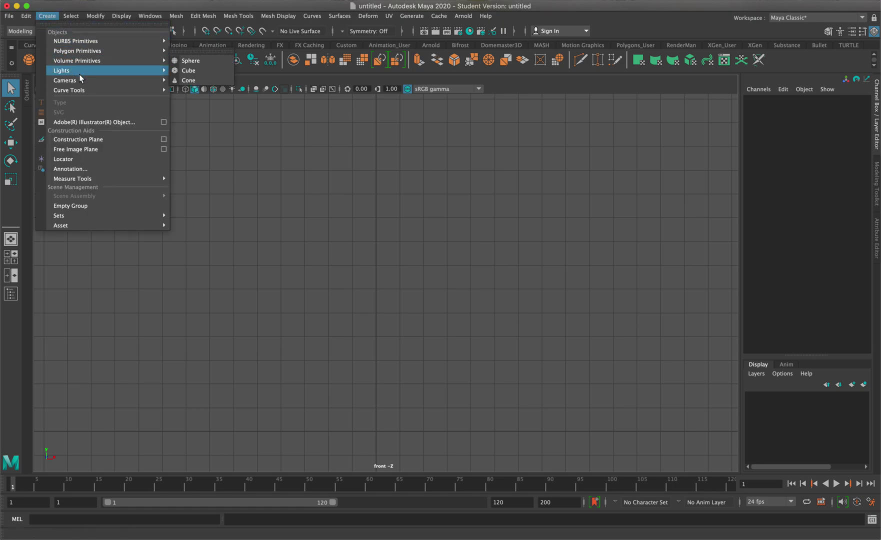
- Activate the CV Curve Tool from Create > Curve Tools
mouse_move(98, 89)
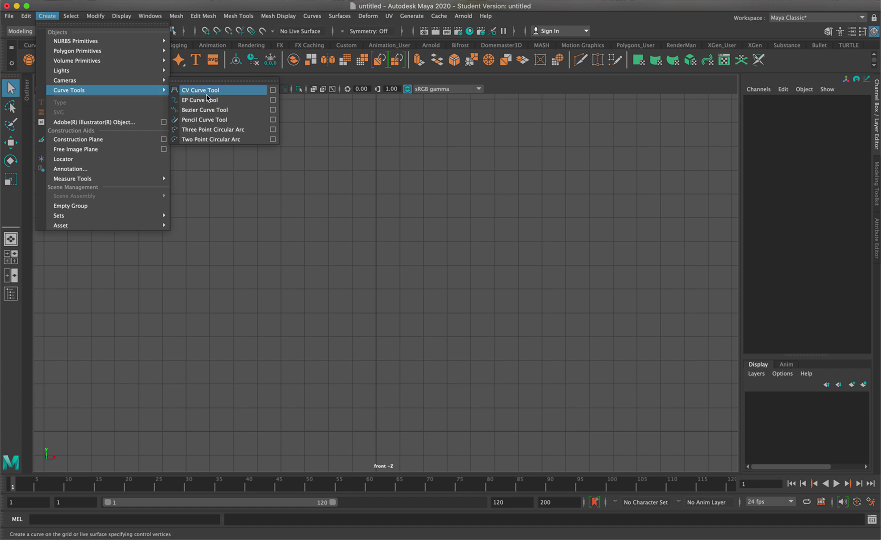
click(205, 91)
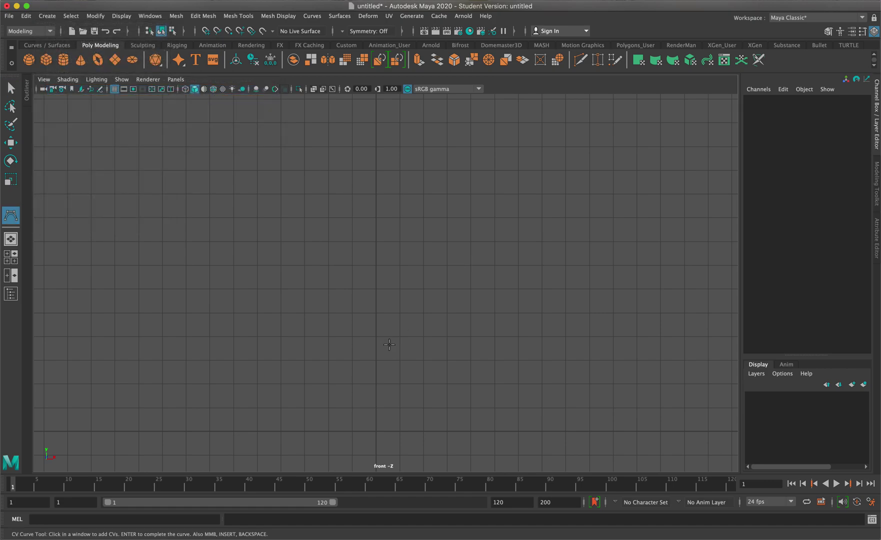
- Place four CVs along the ground line from the centre axis outward for the foot
click(376, 431)
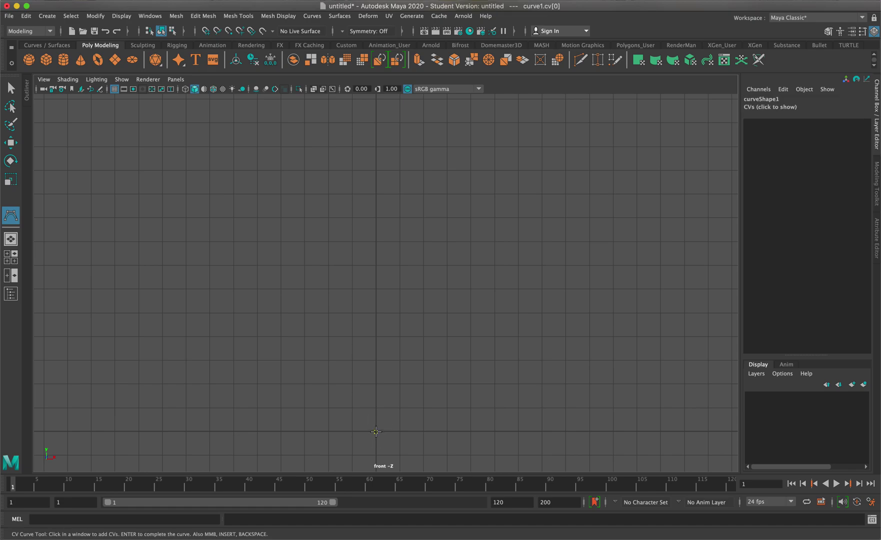
click(423, 432)
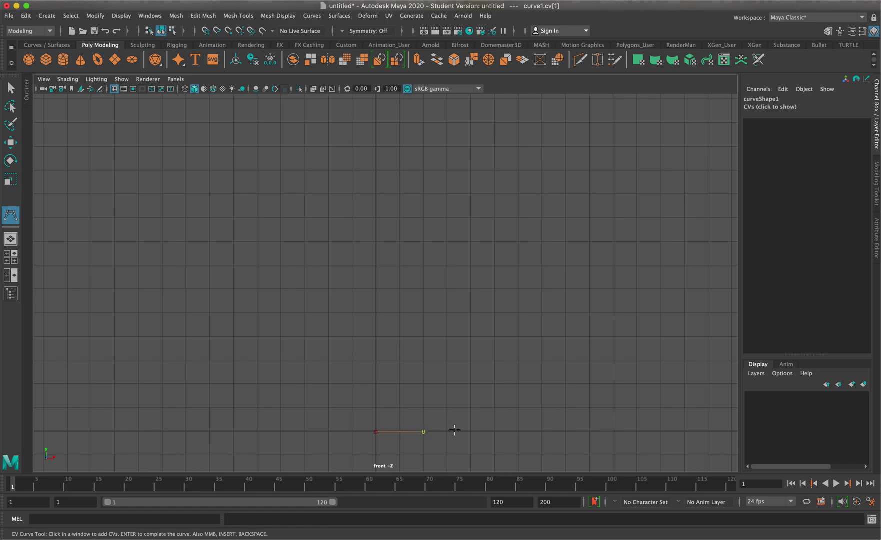
click(472, 431)
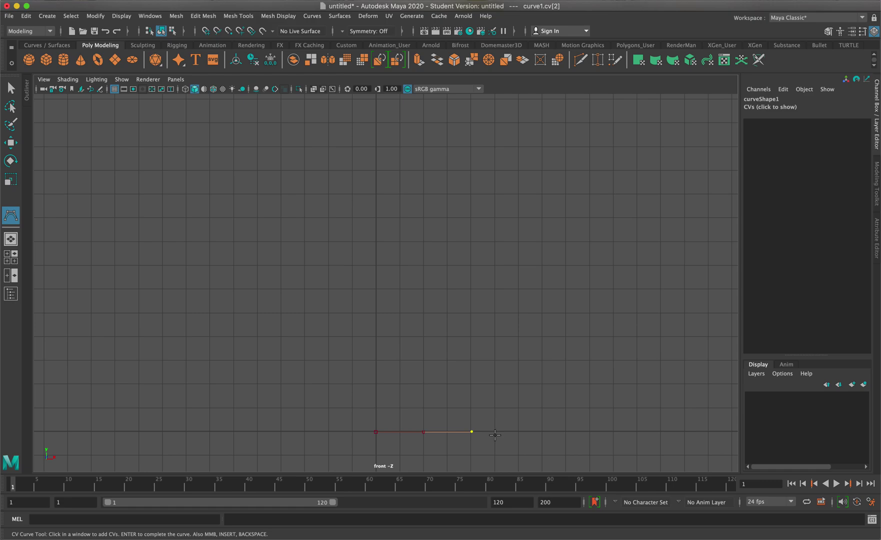
click(518, 431)
- Fold the profile back along the foot's top toward centre and curve it upward into the stem
click(516, 421)
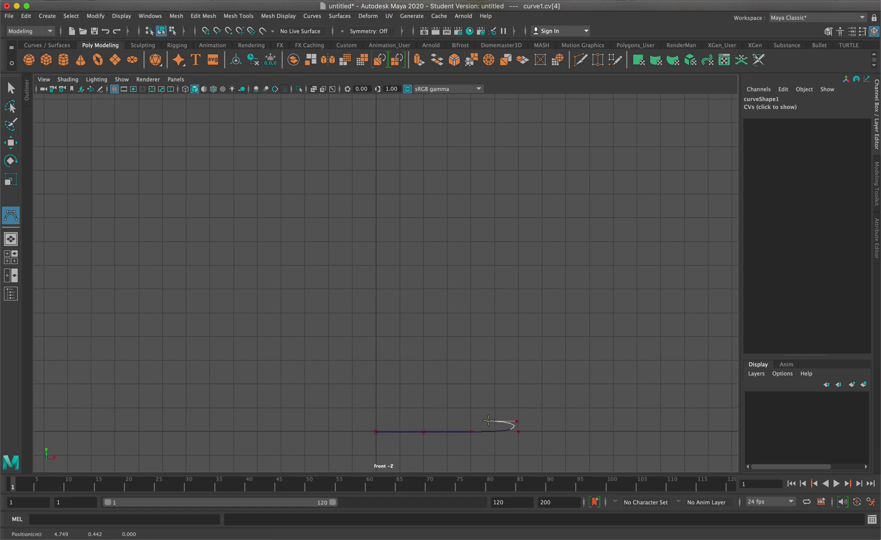
click(488, 420)
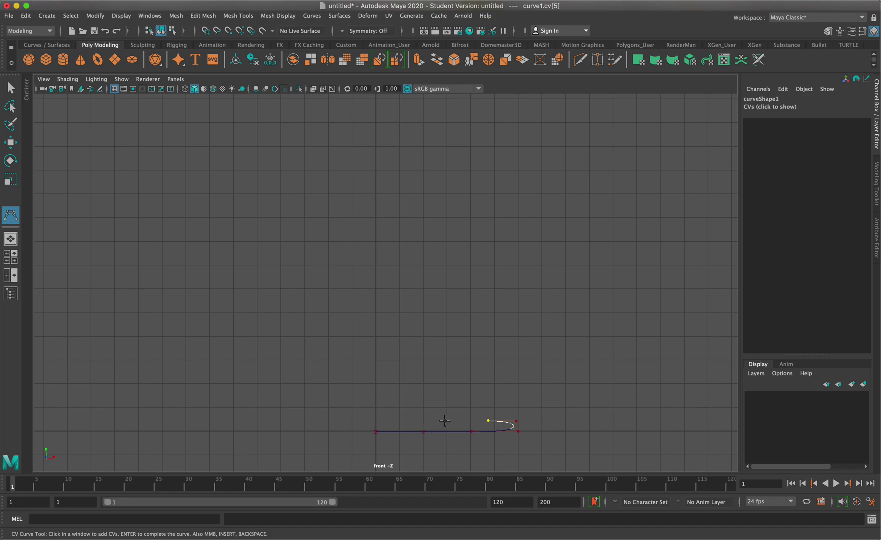
click(451, 421)
click(430, 421)
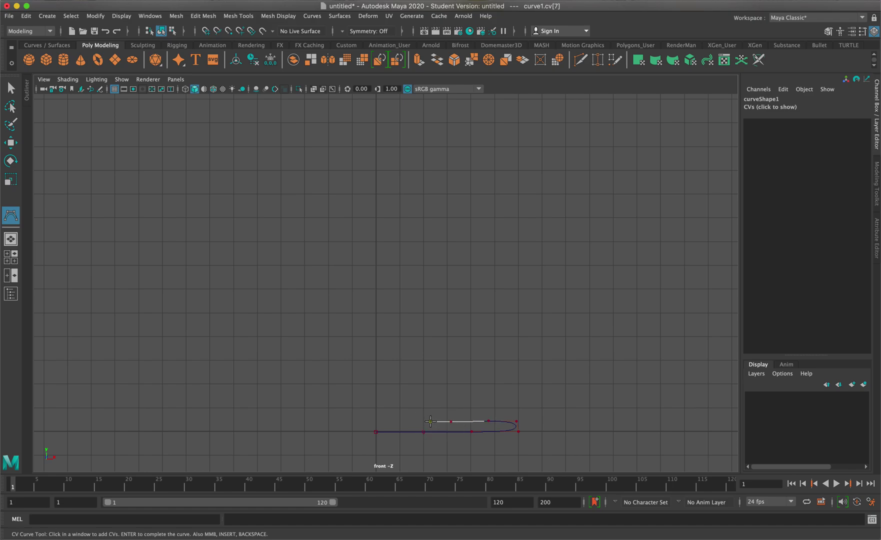
click(405, 422)
click(400, 422)
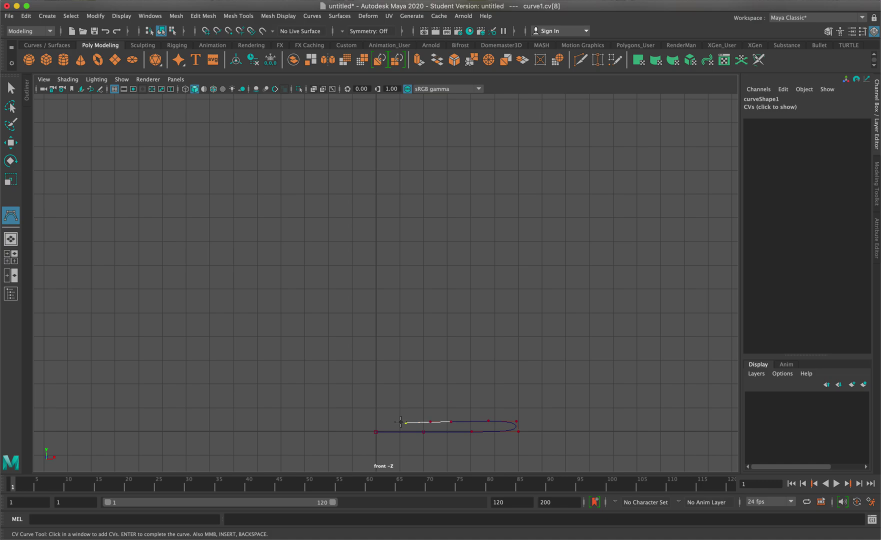
click(391, 416)
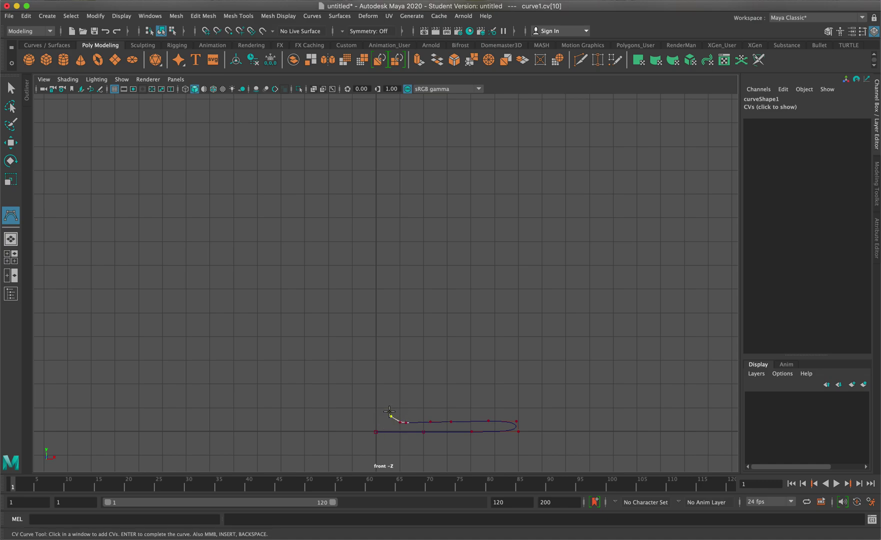
click(388, 406)
click(389, 395)
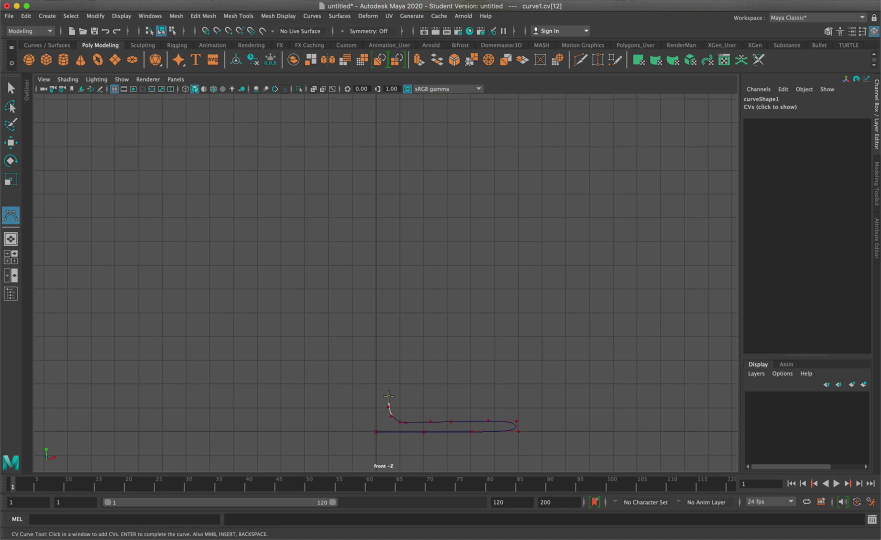
click(390, 365)
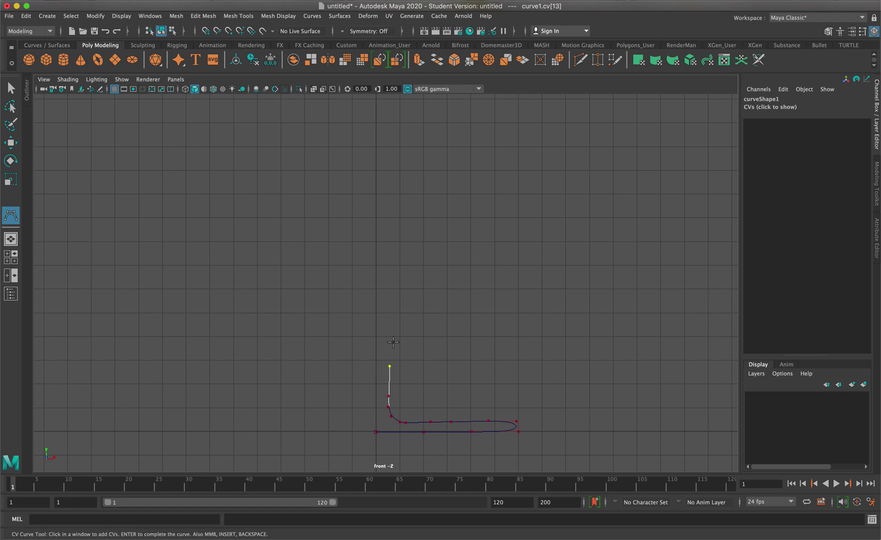
- Extend the stem straight up to the bowl's bottom with five more CVs
click(390, 340)
click(390, 306)
click(388, 262)
click(390, 229)
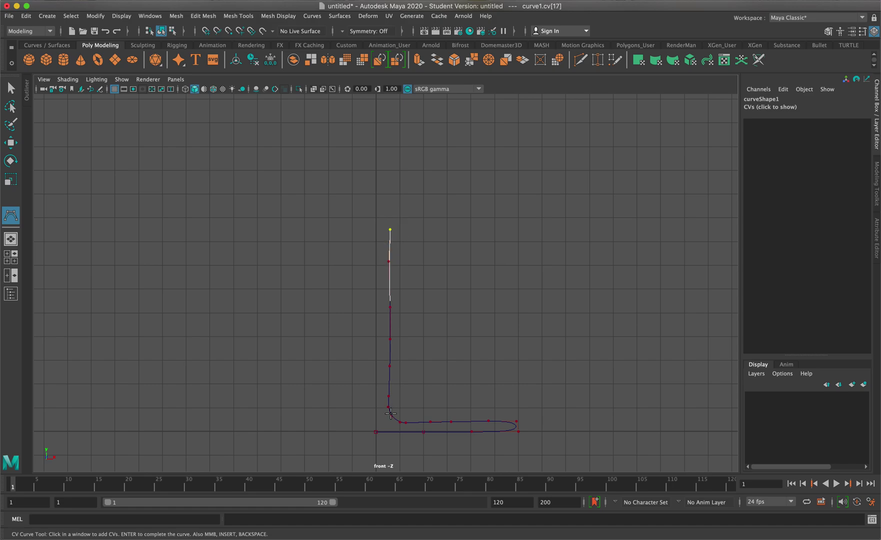
click(389, 199)
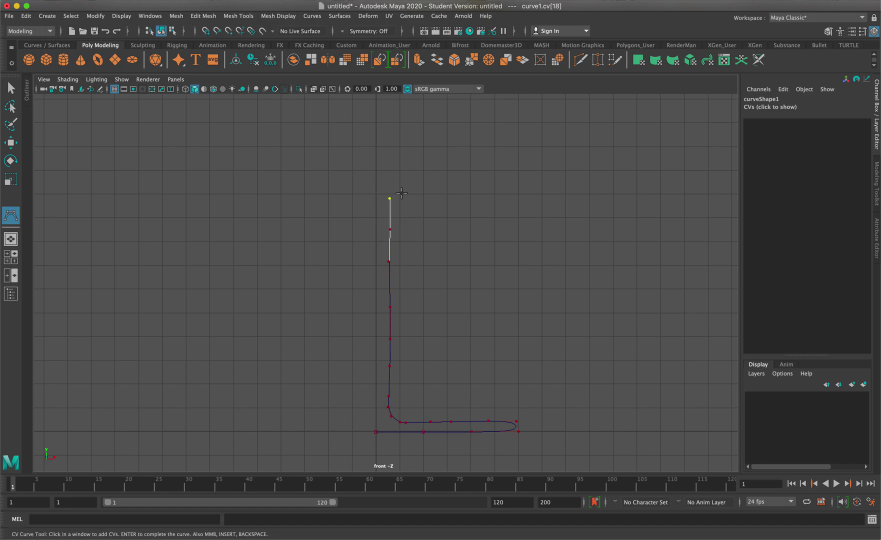
- Trace the bowl's outer bottom and side upward to a rounded rim
click(417, 196)
click(446, 200)
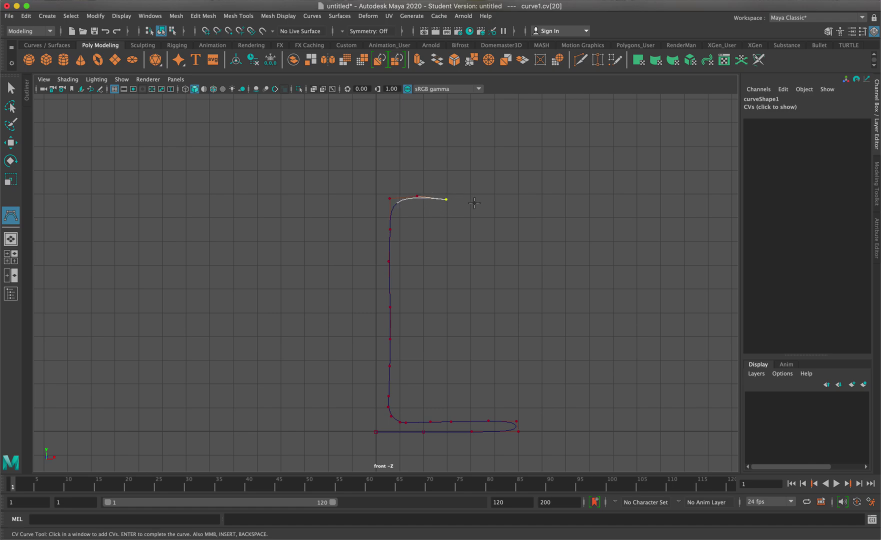
click(489, 202)
click(508, 191)
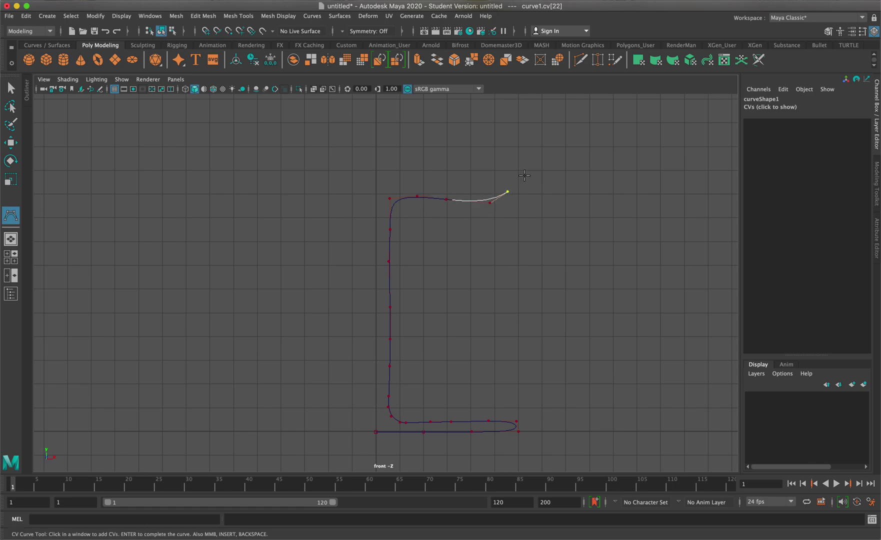
click(524, 175)
click(528, 155)
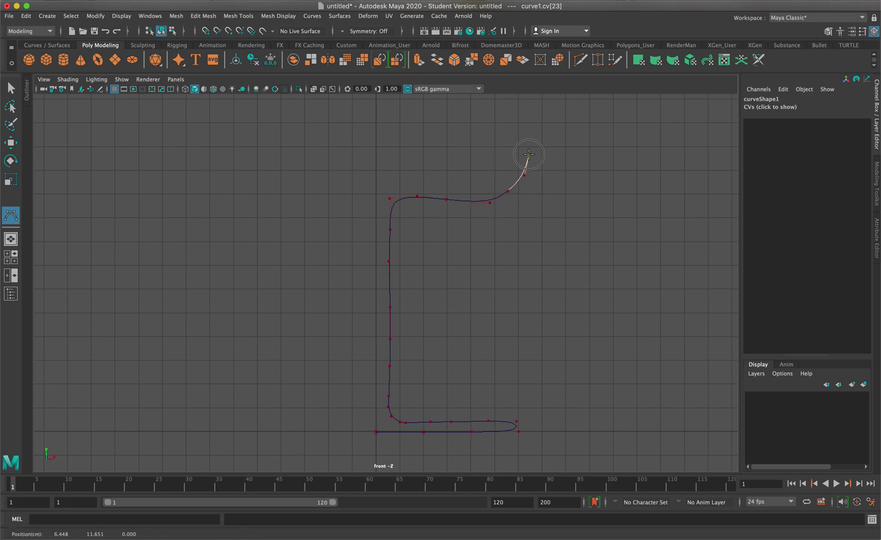
click(530, 124)
click(529, 103)
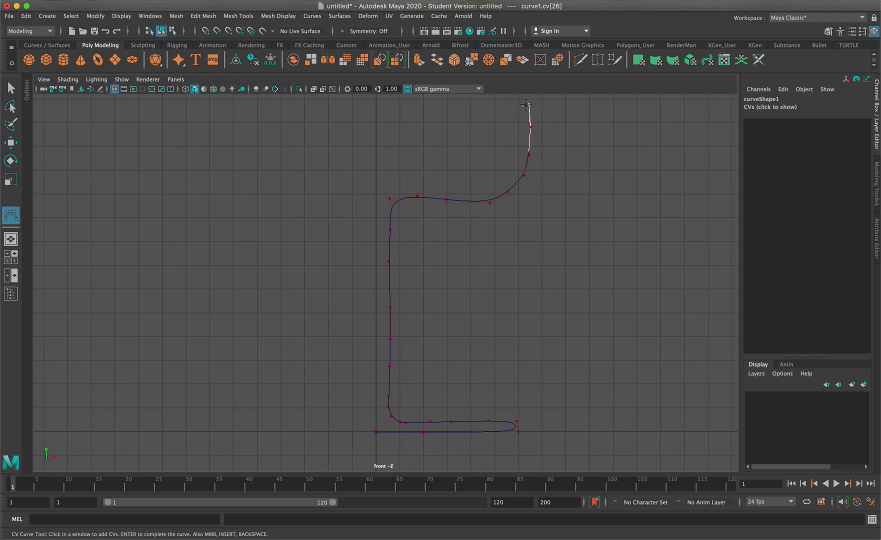
click(518, 103)
- Bring the profile down inside the rim and across the inner bowl to the centre axis
click(515, 127)
click(514, 141)
click(502, 176)
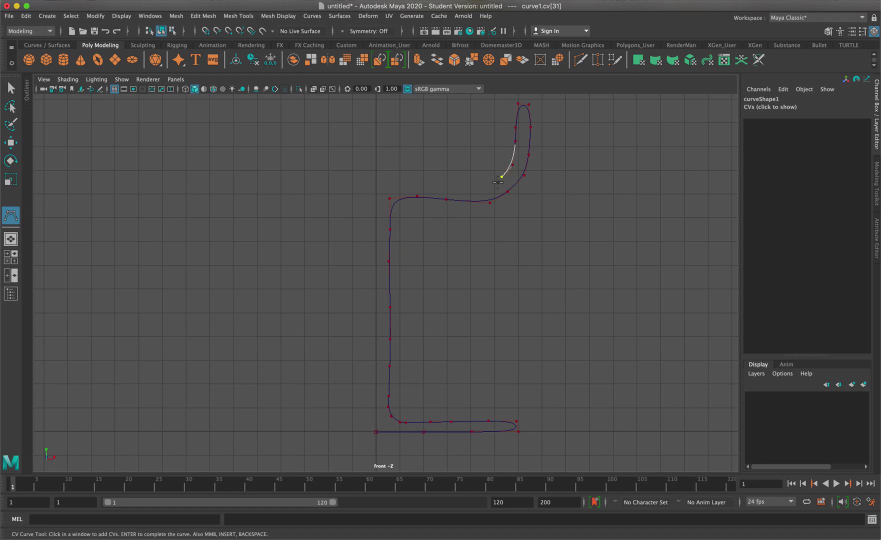
click(482, 185)
click(466, 189)
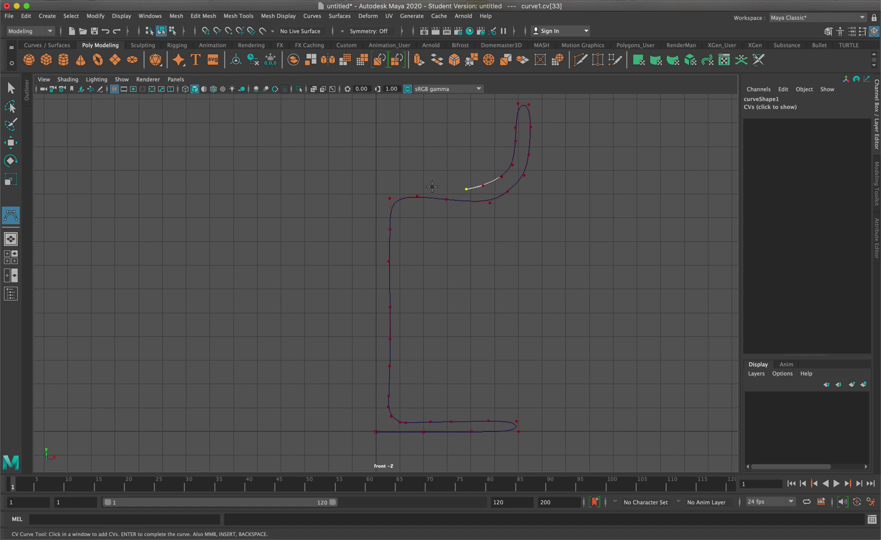
click(431, 187)
click(409, 189)
click(394, 191)
click(375, 192)
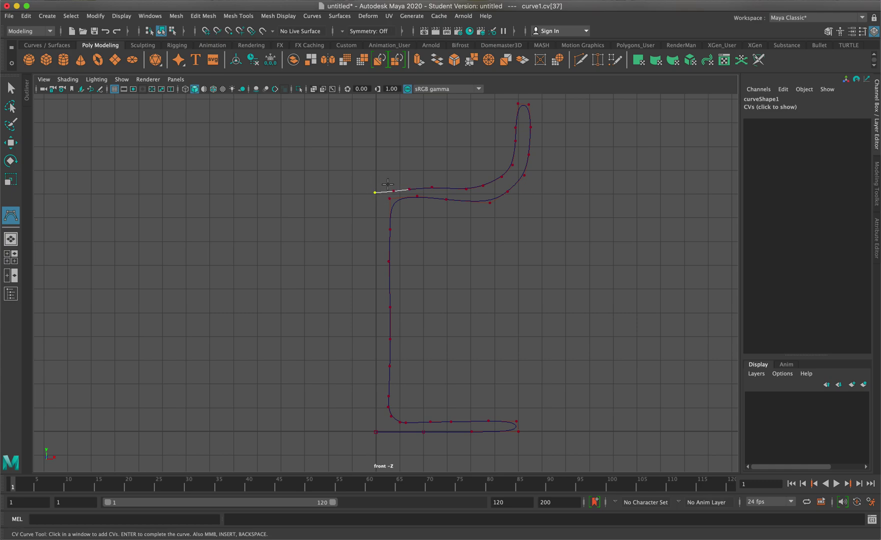
- Re-place the misplaced last point on the centre axis and finish the 37-CV curve1
key(BackSpace)
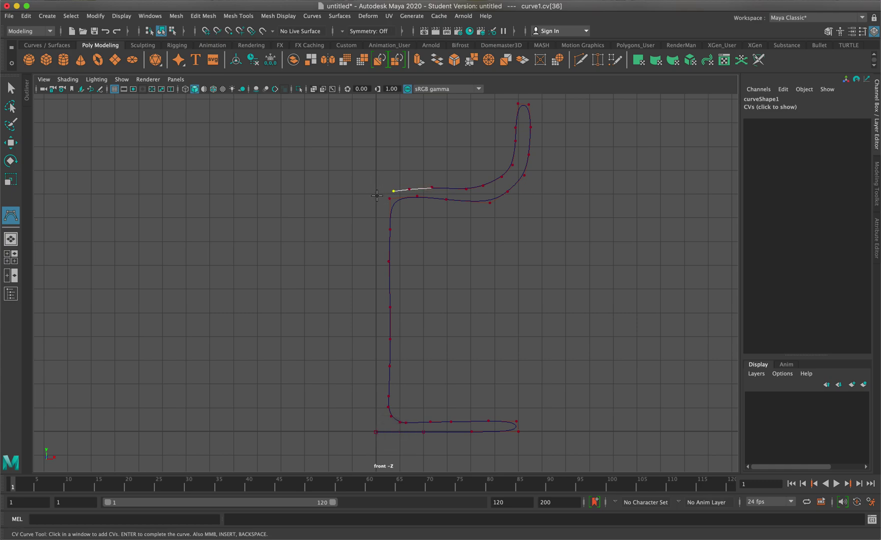
click(375, 195)
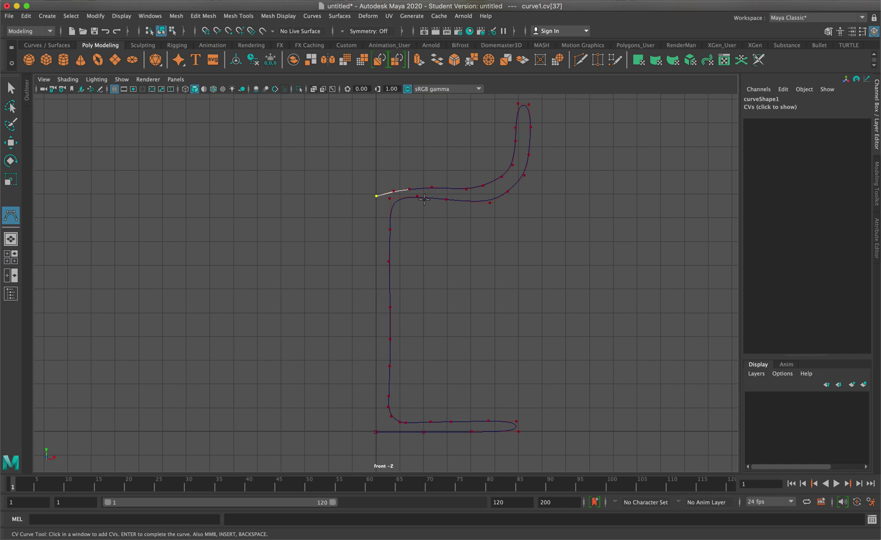
key(BackSpace)
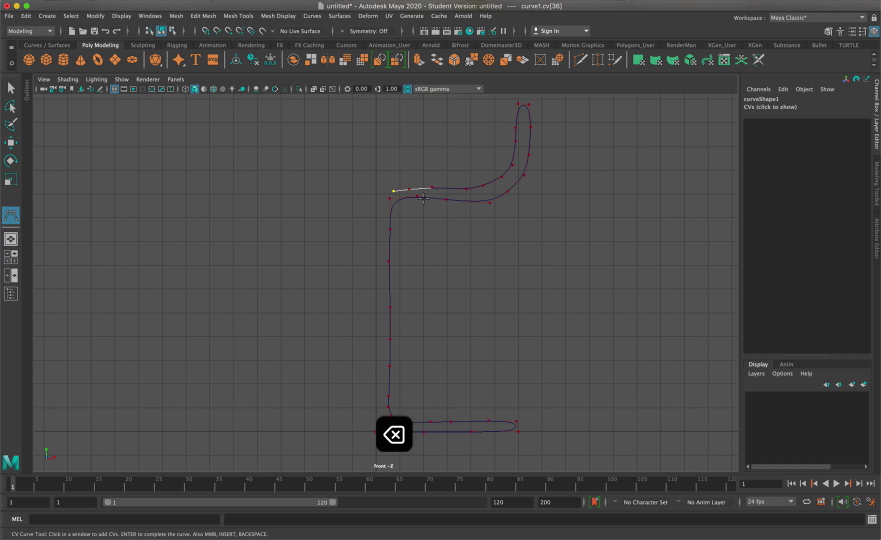
click(376, 193)
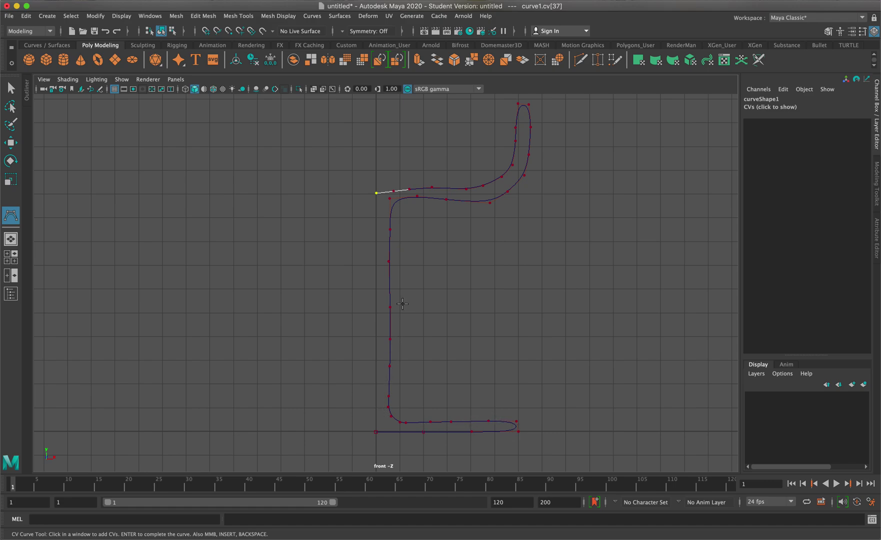
key(Return)
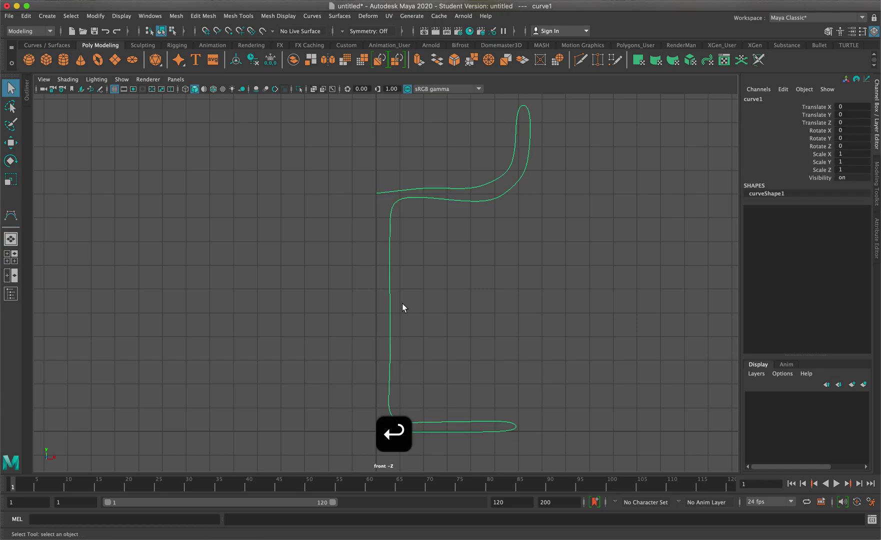
key(space)
key(space)
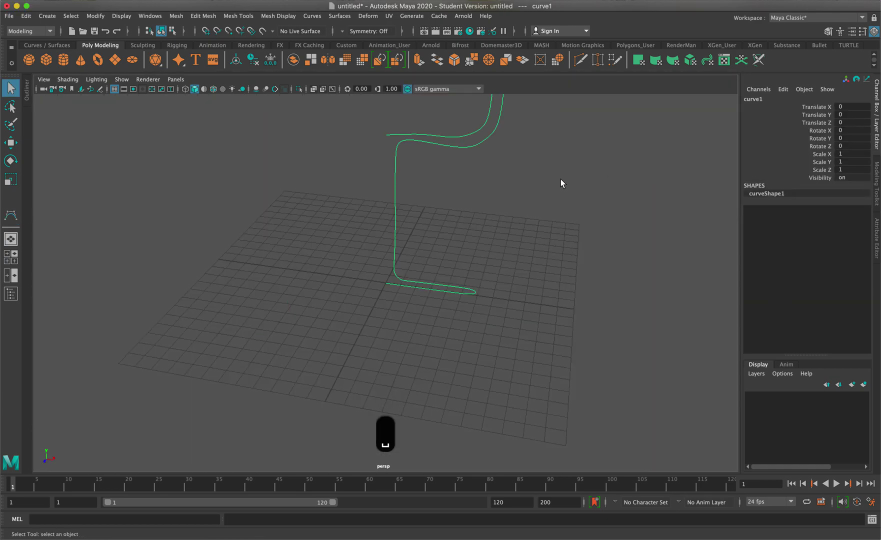
- In the perspective view, orbit to look down and marquee-select the profile curve
scroll(558, 185, down, 5)
scroll(556, 186, up, 3)
alt+drag(540, 187, 469, 274)
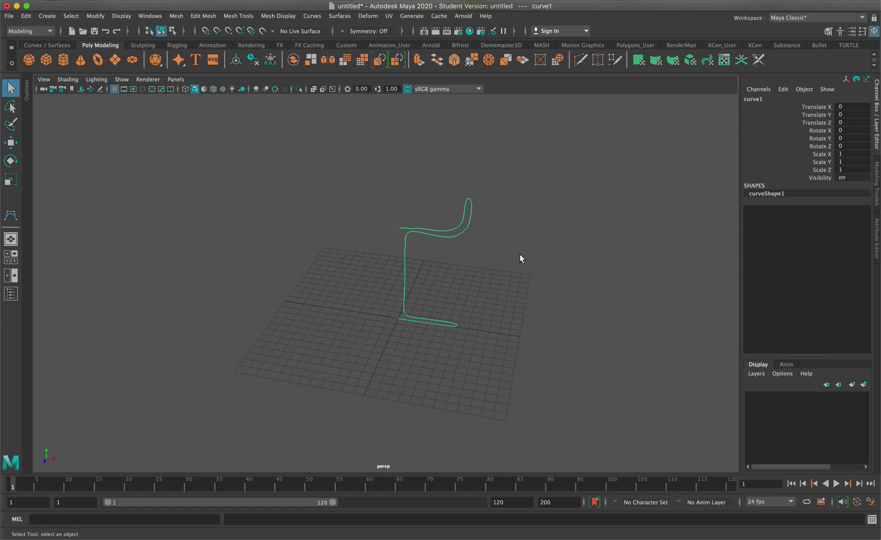
drag(525, 266, 349, 185)
click(339, 15)
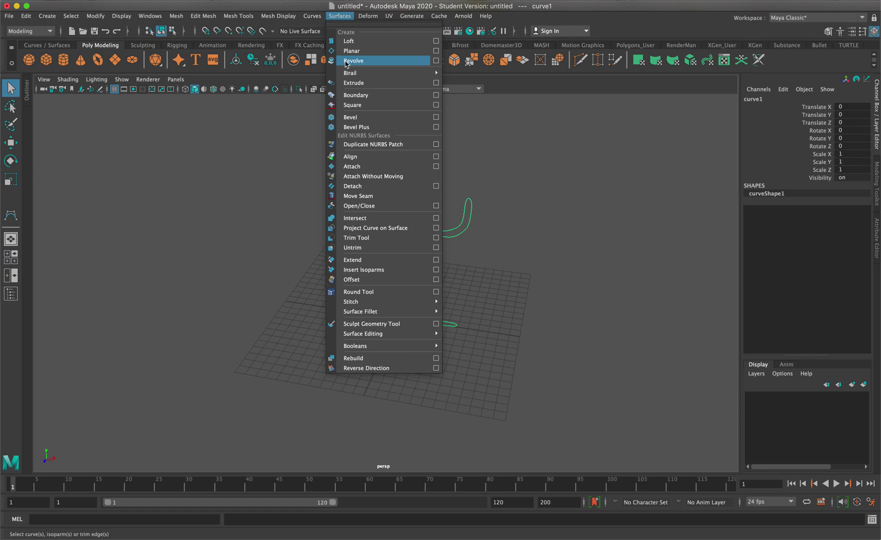
- Revolve curve1 into a 360° goblet surface, shift it slightly along X, and dolly closer
click(412, 62)
key(w)
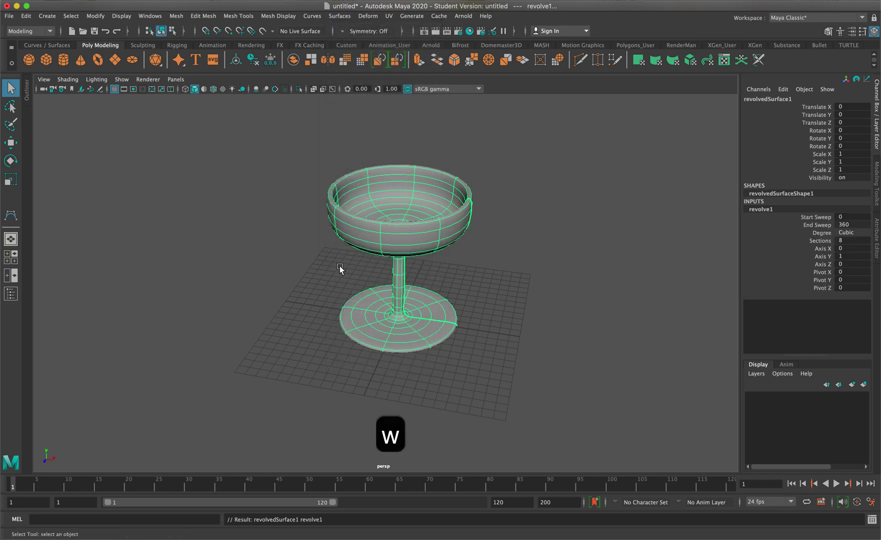
drag(445, 324, 351, 290)
click(354, 278)
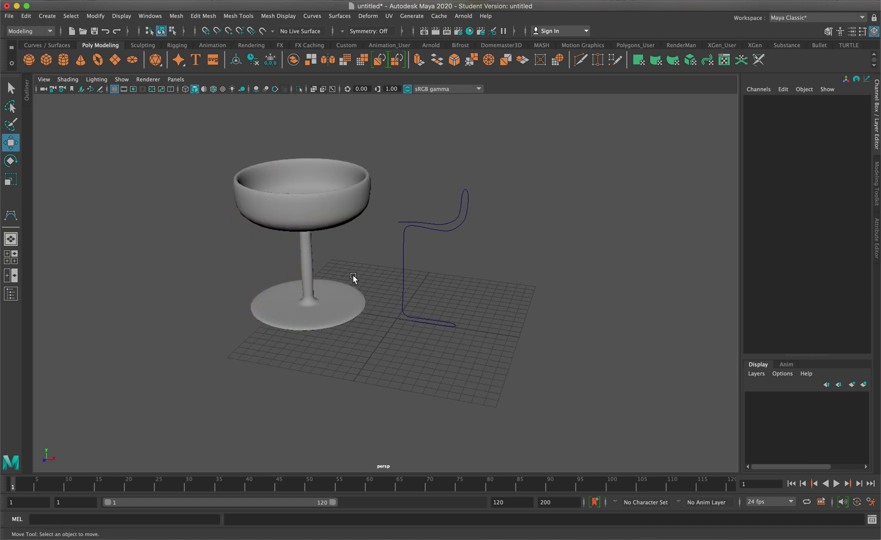
click(301, 270)
mouse_move(322, 274)
alt+right_down()
mouse_move(285, 275)
mouse_move(329, 283)
mouse_move(316, 253)
mouse_move(356, 249)
mouse_move(333, 270)
alt+right_up()
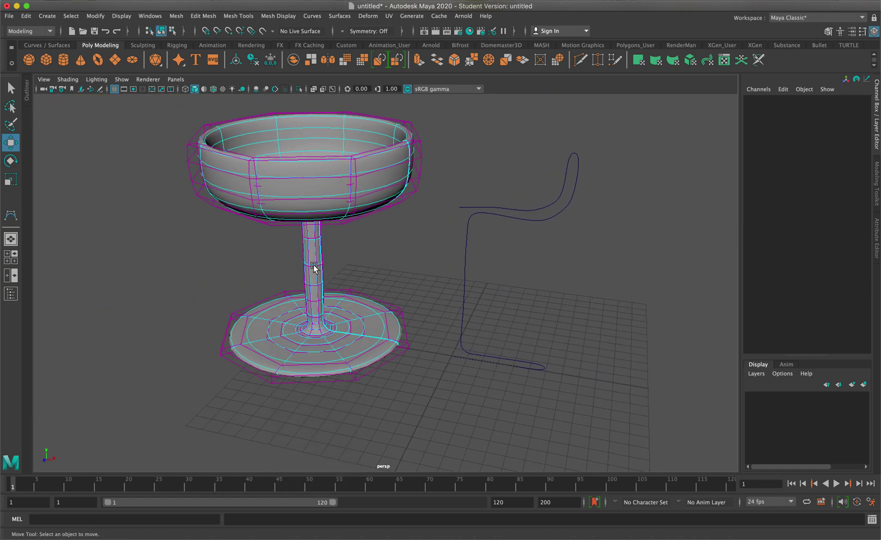
click(312, 256)
key(r)
mouse_move(321, 265)
mouse_down()
mouse_move(380, 264)
mouse_move(335, 262)
mouse_up()
key(super+z)
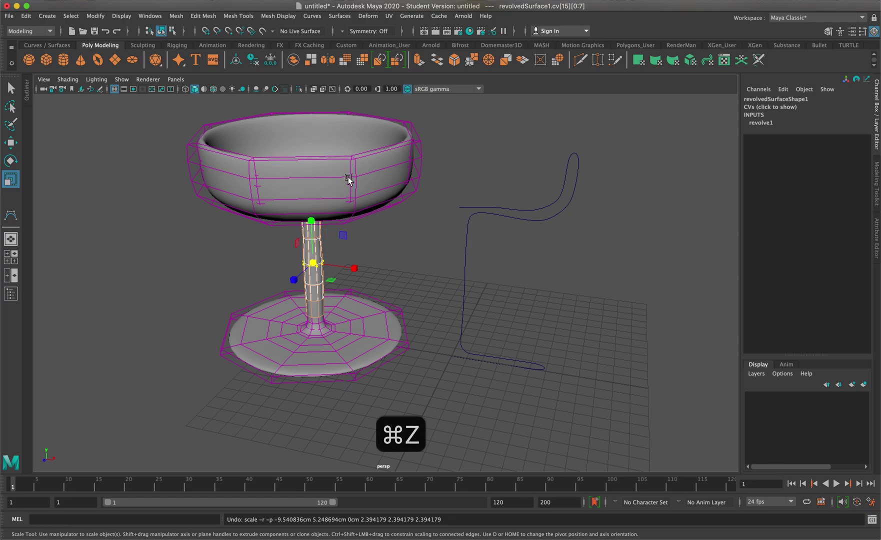
right_drag(357, 160, 329, 152)
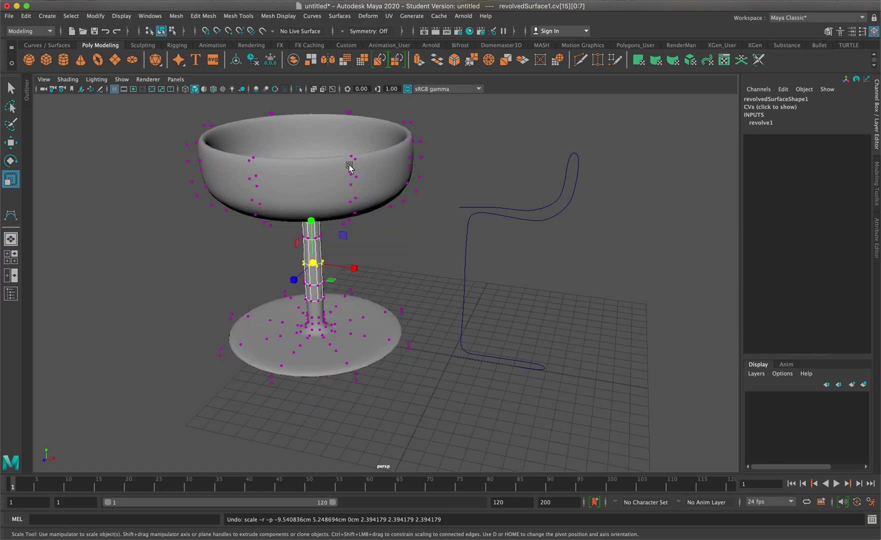
click(348, 149)
key(w)
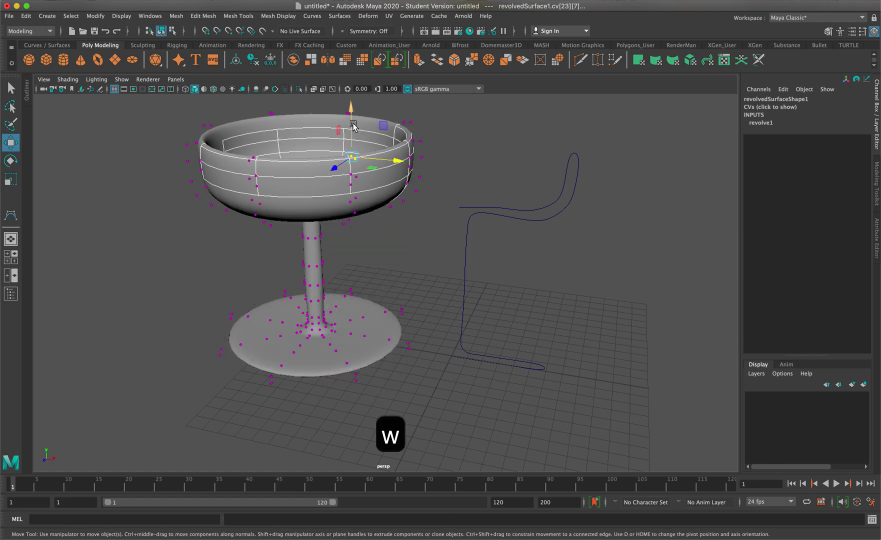
mouse_move(351, 112)
mouse_down()
mouse_move(352, 144)
mouse_move(352, 112)
mouse_up()
drag(358, 83, 363, 122)
key(super+z)
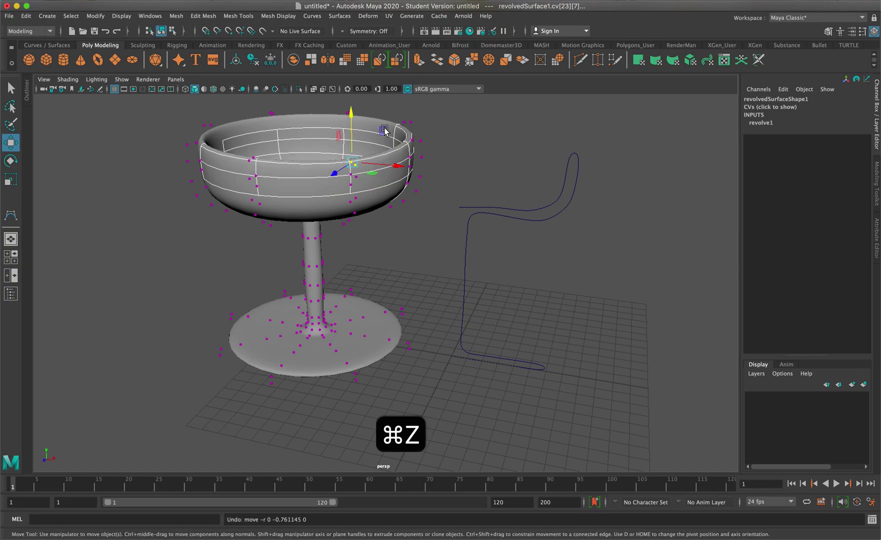
right_drag(372, 200, 425, 183)
click(435, 186)
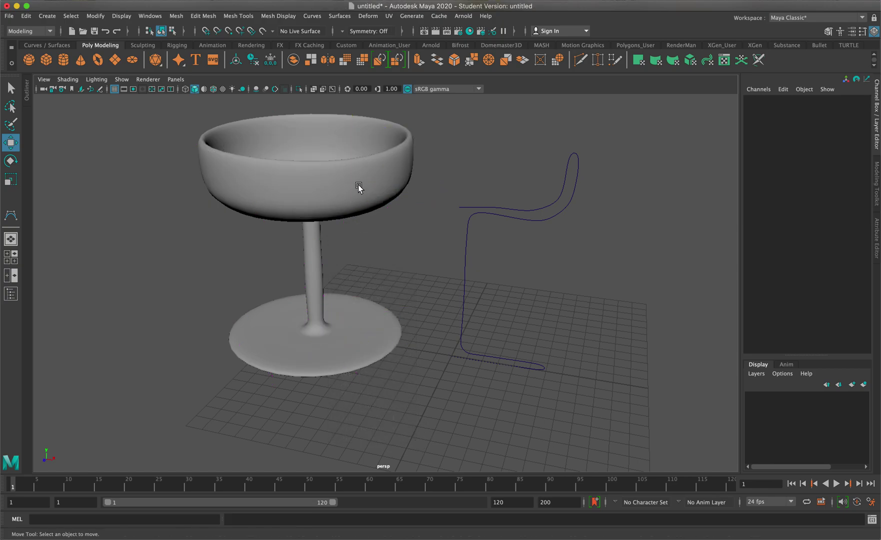
click(480, 212)
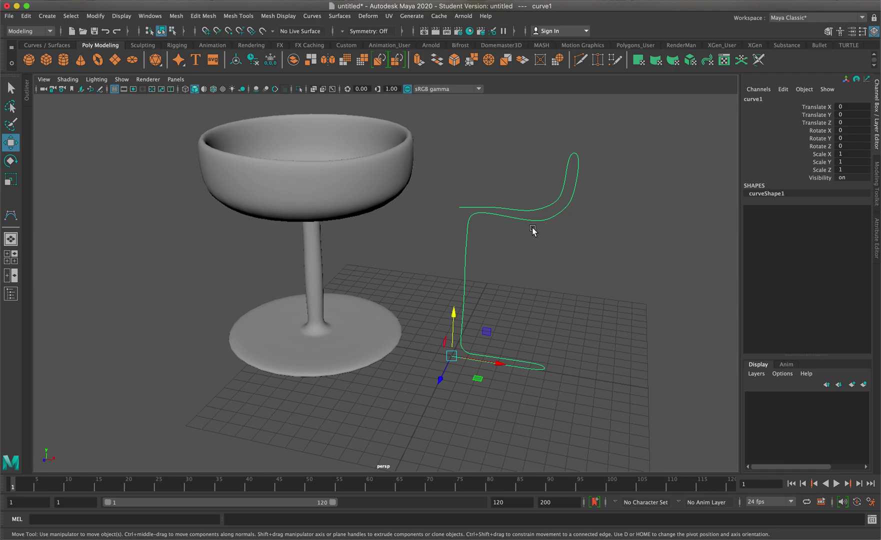
- Show curve1's control vertices and push three stem CVs outward along X into bulges
right_drag(525, 220, 474, 218)
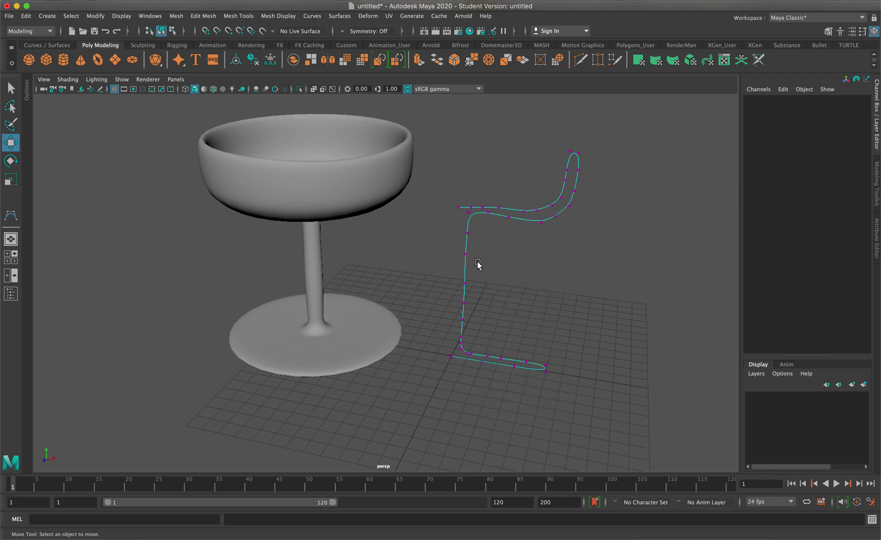
drag(477, 272, 451, 250)
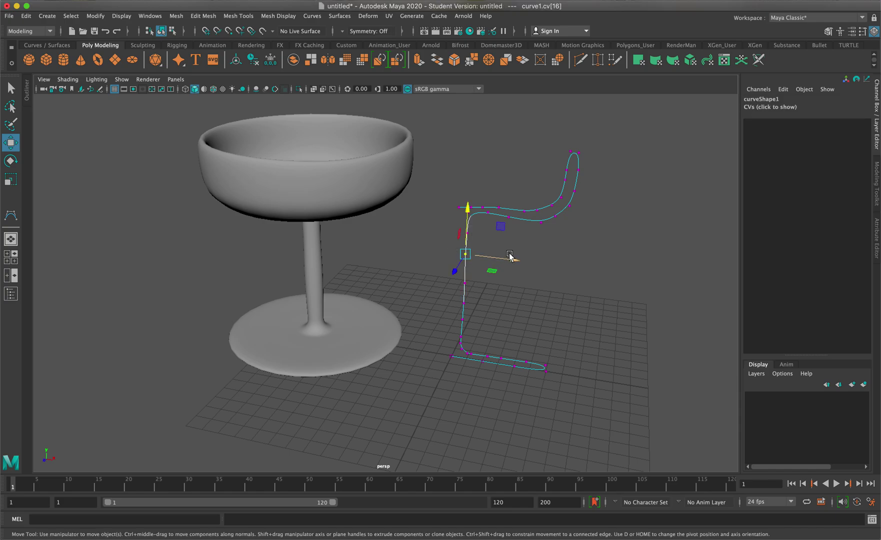
drag(512, 259, 534, 260)
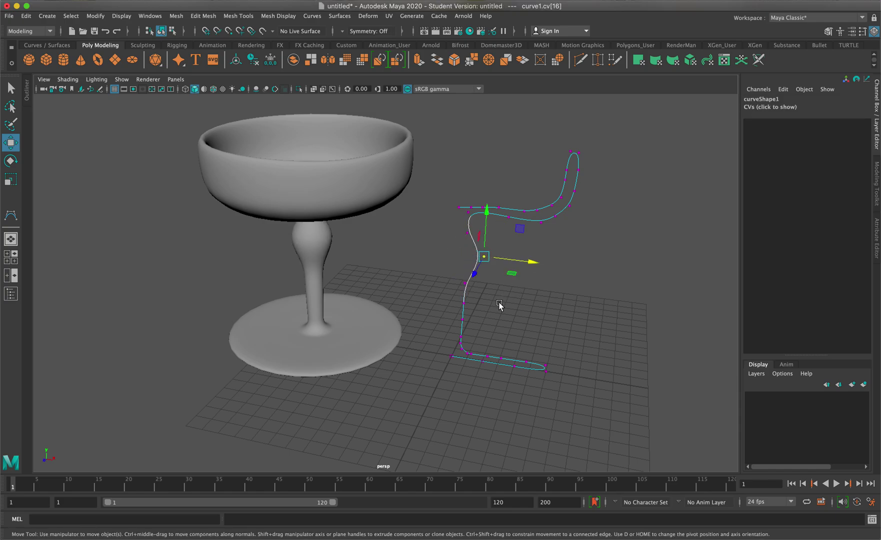
drag(481, 312, 452, 299)
drag(516, 310, 531, 311)
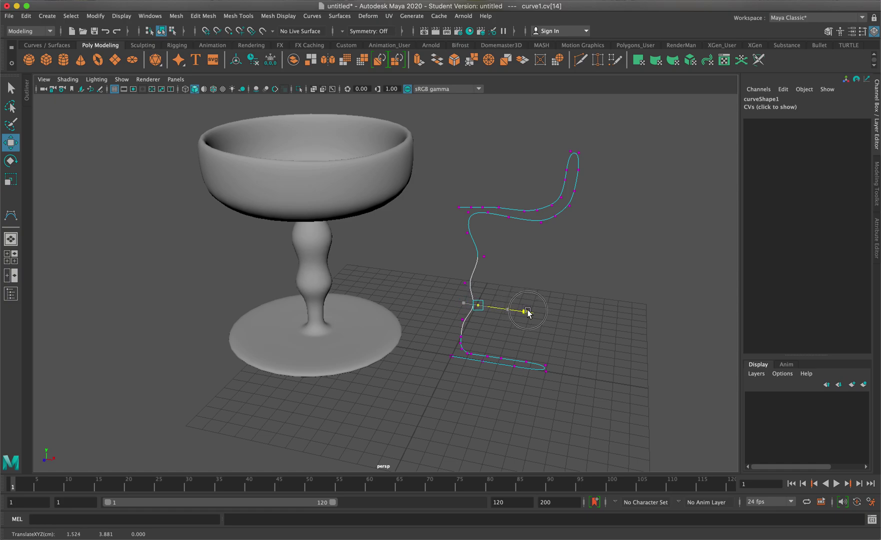
click(460, 344)
drag(499, 351, 504, 352)
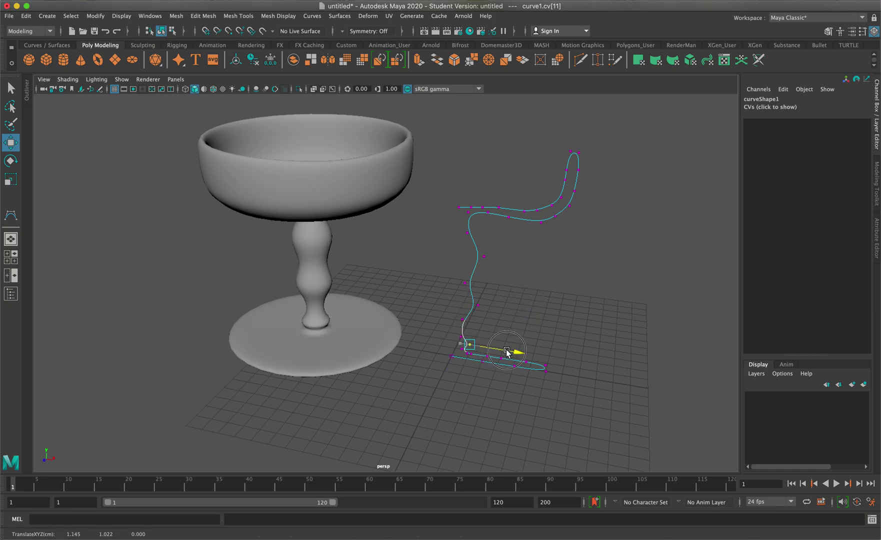
- Move an upper bowl CV outward along X to widen the bowl
click(553, 206)
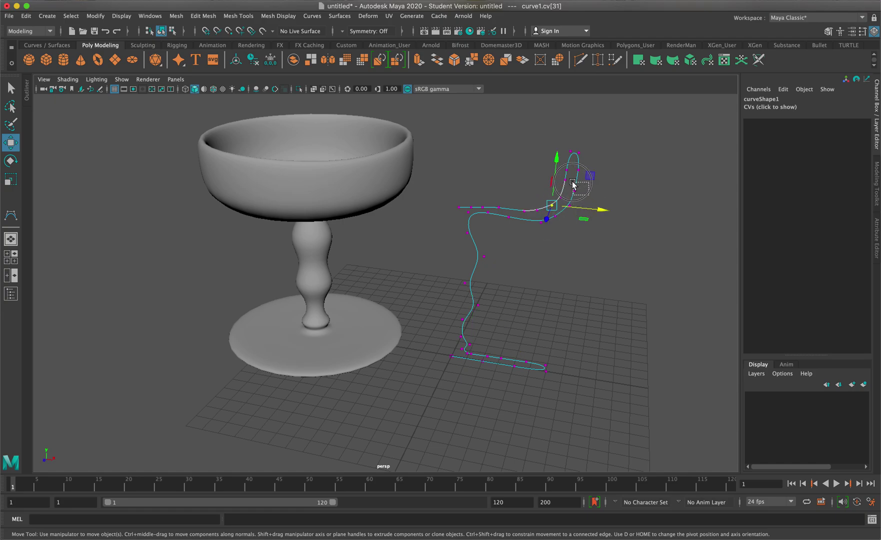
click(572, 183)
drag(625, 197, 635, 196)
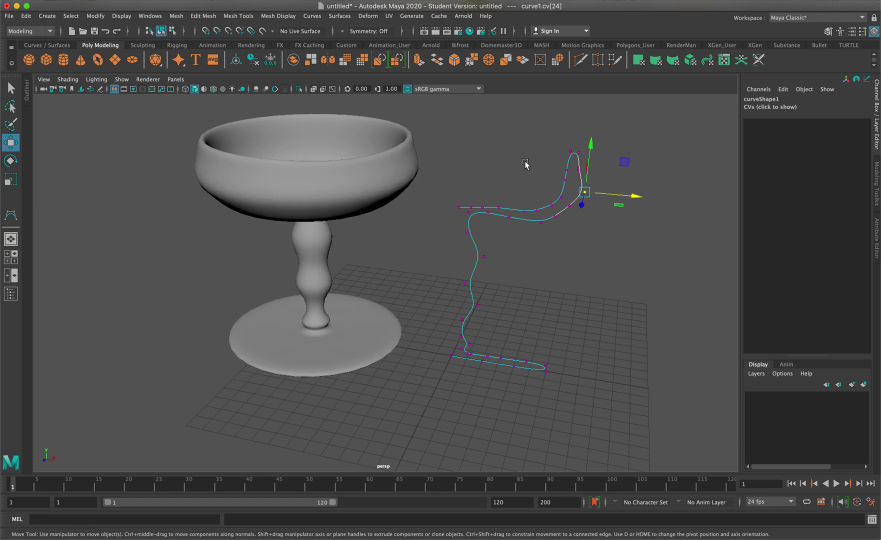
click(490, 357)
- Select a foot CV and raise it, rippling the goblet's base
key(q)
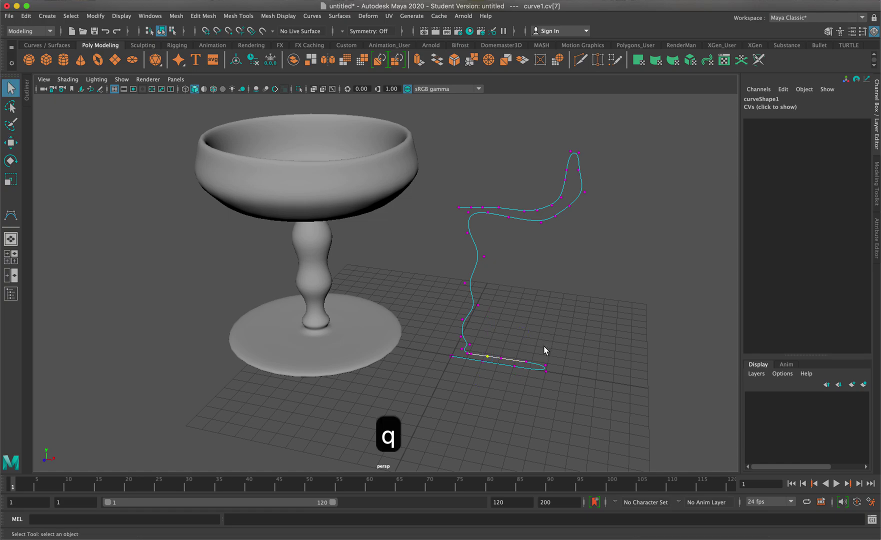
click(527, 363)
key(w)
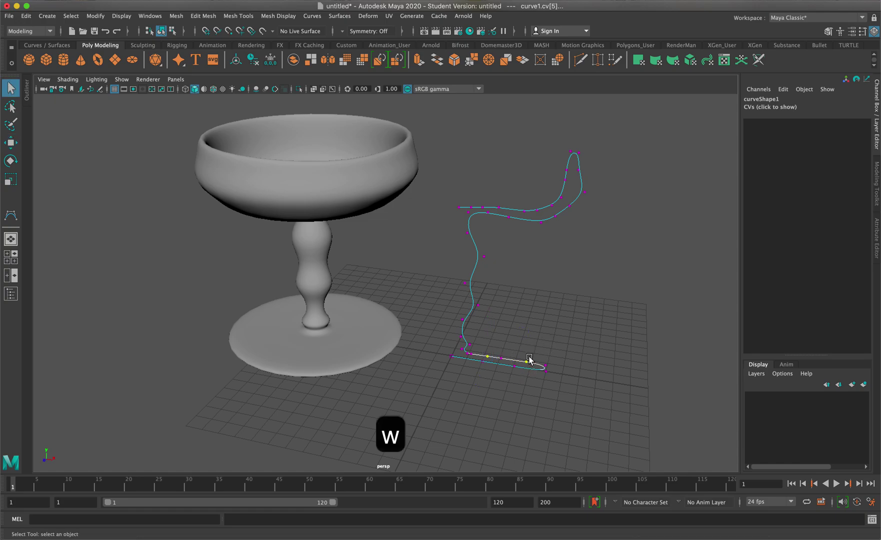
drag(508, 311, 511, 305)
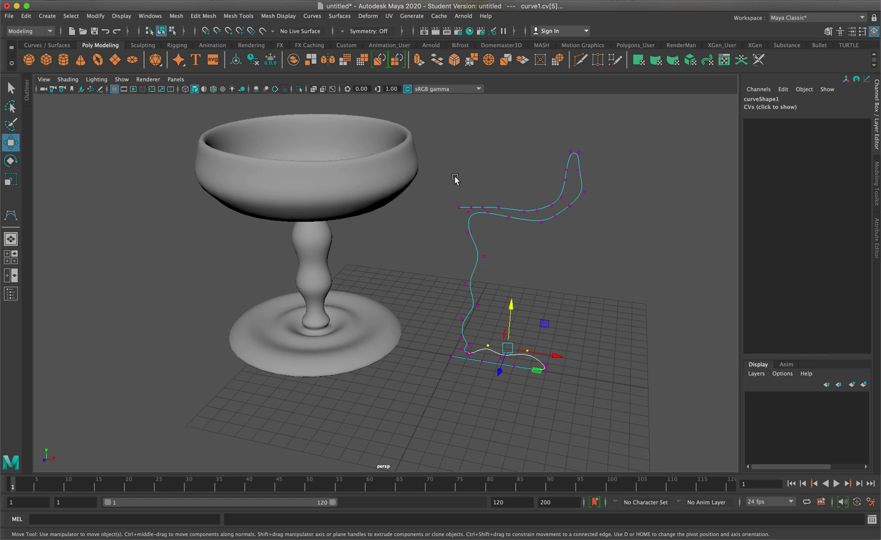
- Undo the control-vertex edits twice, restoring the straight stem, and orbit around the goblet
key(super+z)
key(super+z)
key(super+z)
key(super+z)
key(super+z)
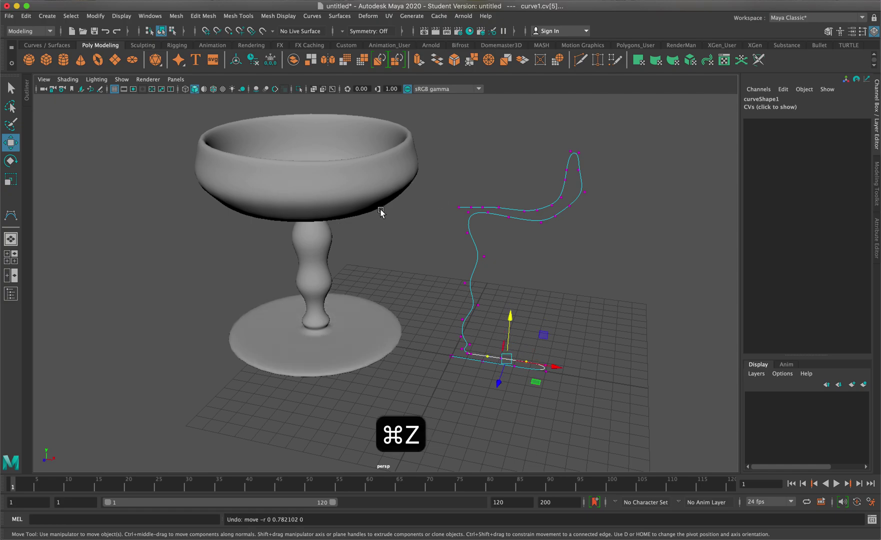
key(super+z)
key(super+z)
key(super+z)
key(super+z)
key(super+z)
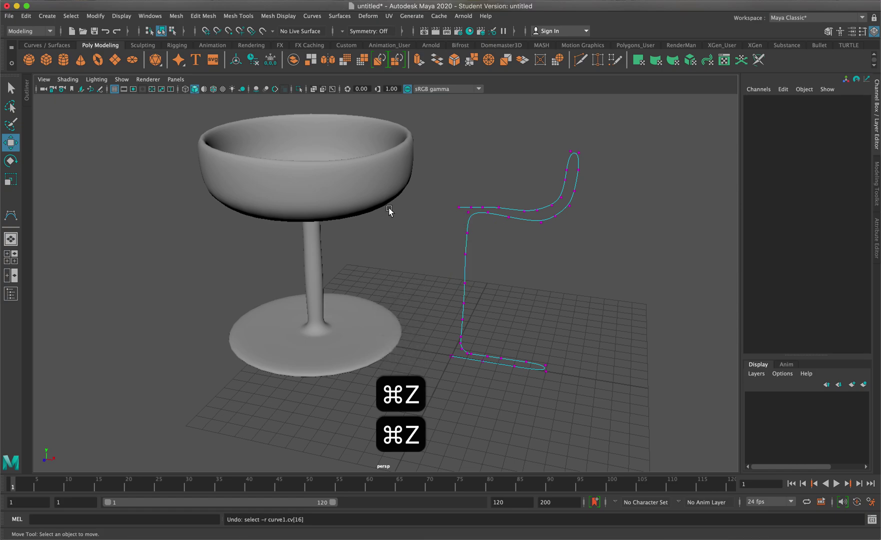
mouse_move(453, 210)
alt+mouse_down()
mouse_move(462, 202)
mouse_move(555, 243)
mouse_move(472, 191)
mouse_move(439, 196)
mouse_move(448, 206)
mouse_move(440, 209)
alt+mouse_up()
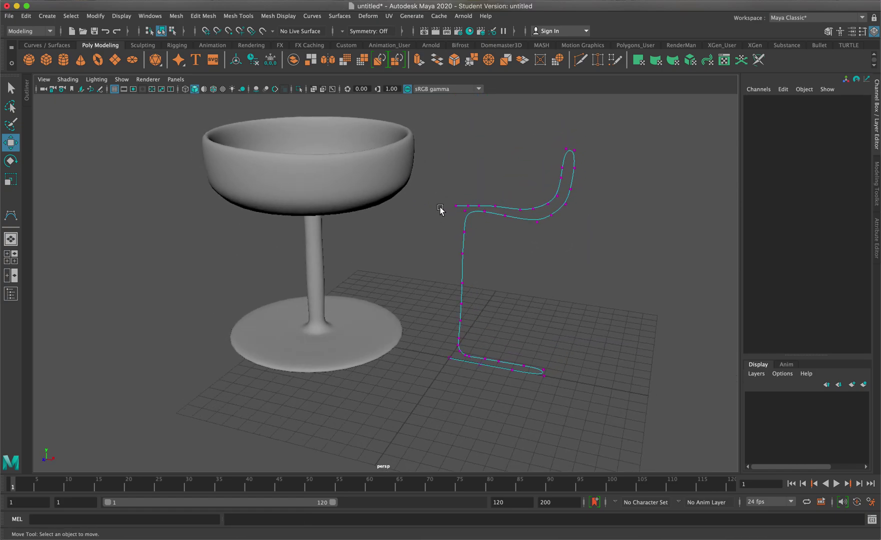